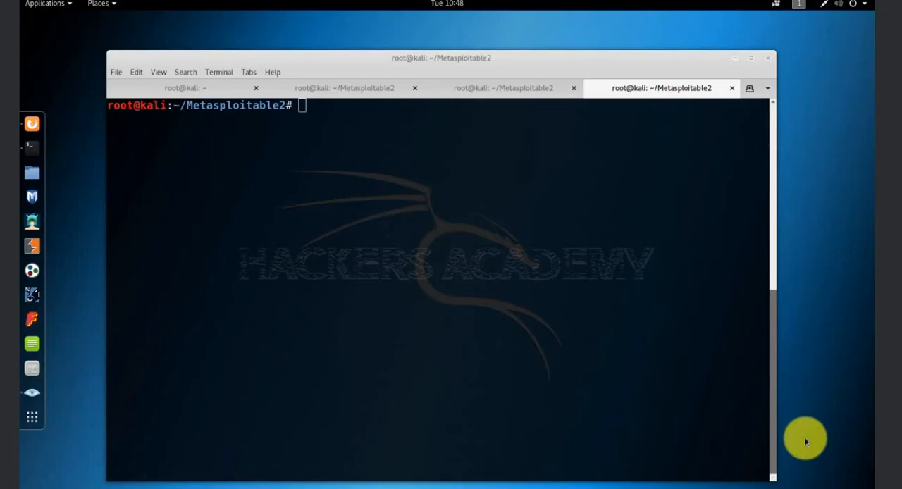
Launch Wireshark from the Sniffing & Spoofing tools and dismiss the Lua loading error
left_click(70, 6)
mouse_move(78, 53)
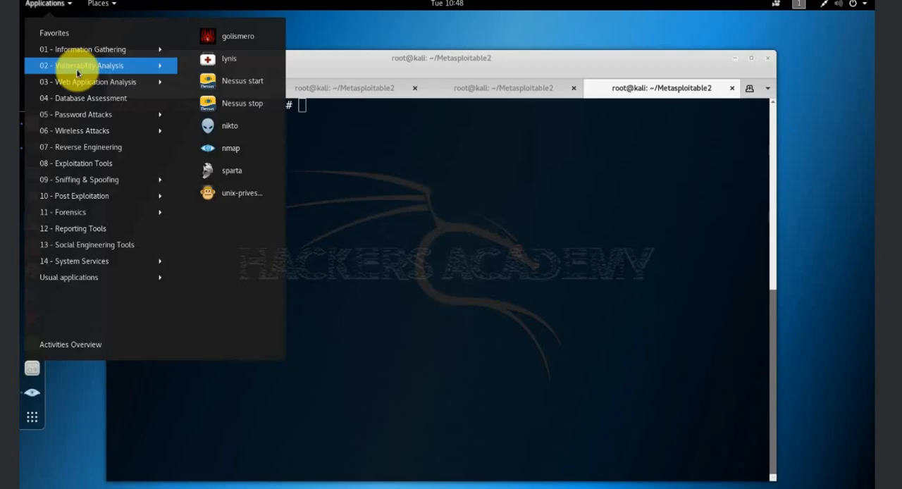
mouse_move(78, 82)
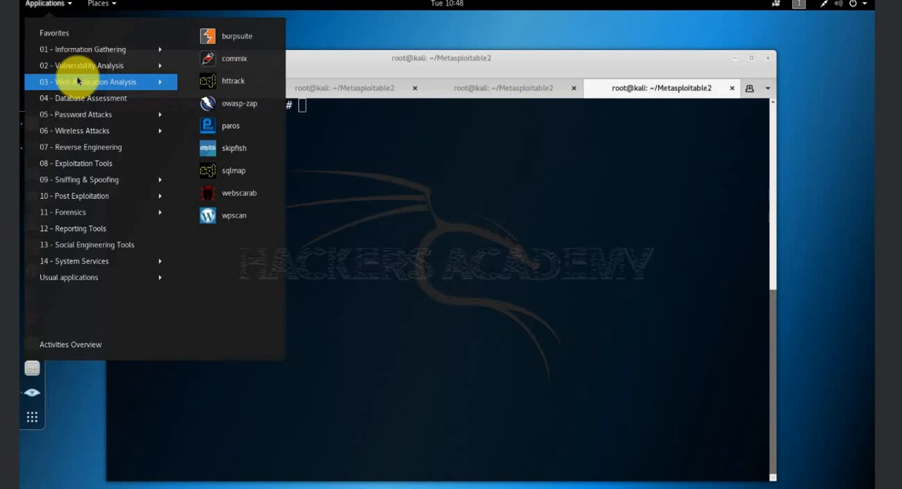
mouse_move(78, 100)
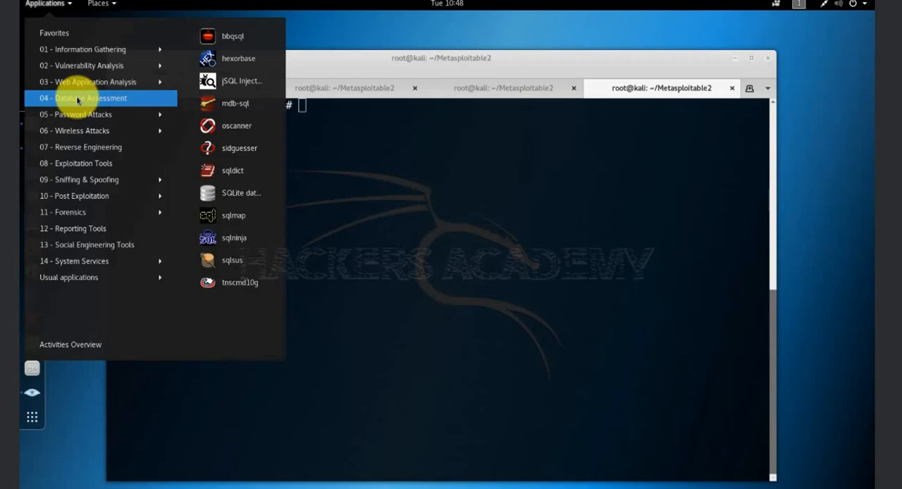
mouse_move(78, 114)
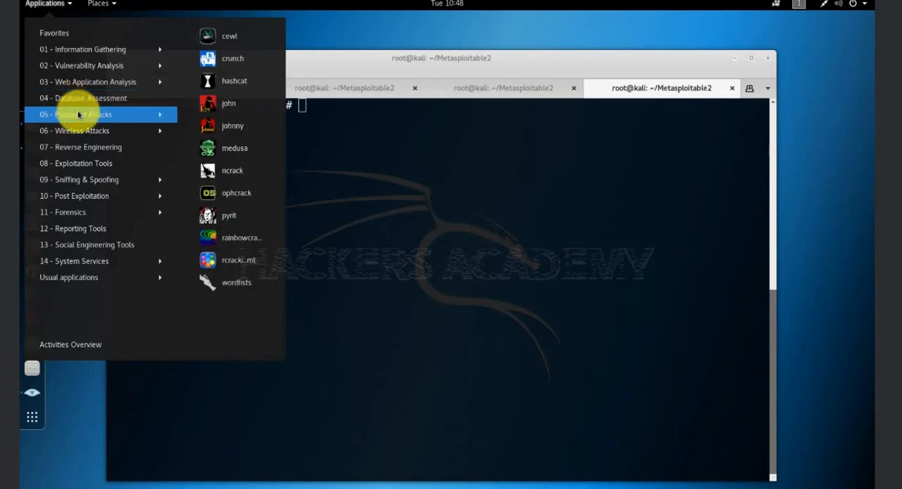
mouse_move(80, 131)
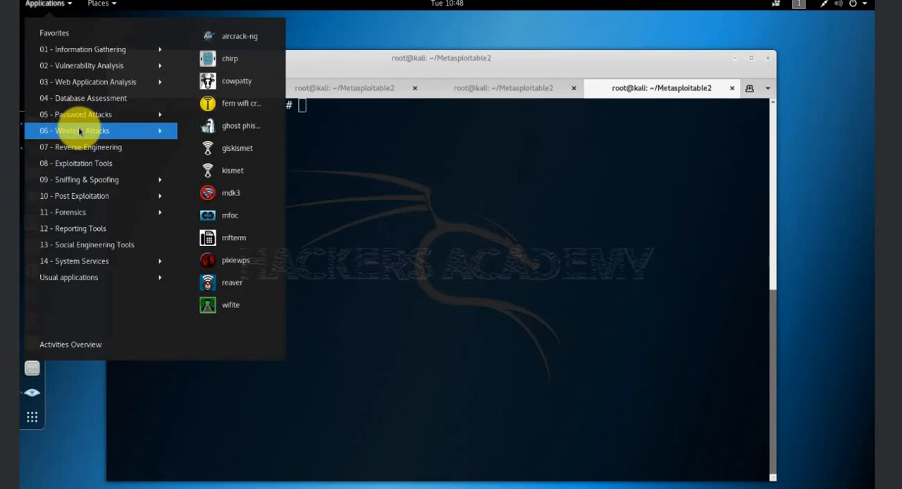
mouse_move(82, 148)
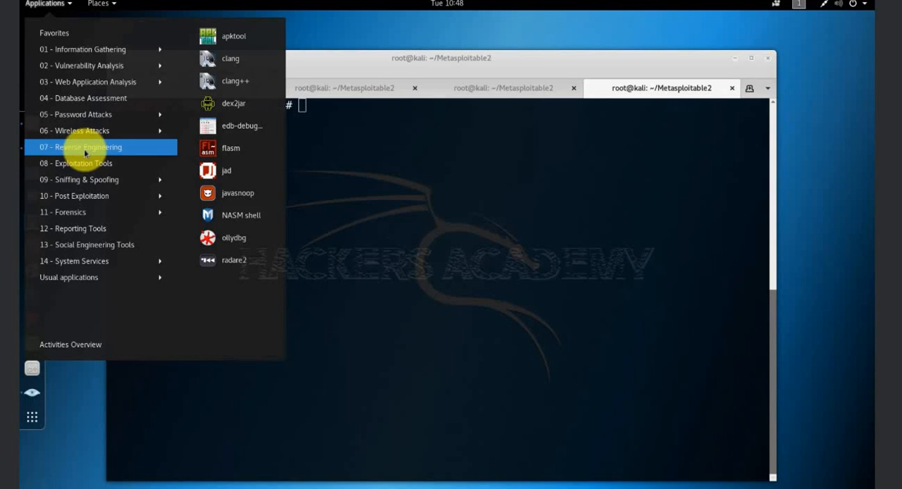
mouse_move(85, 165)
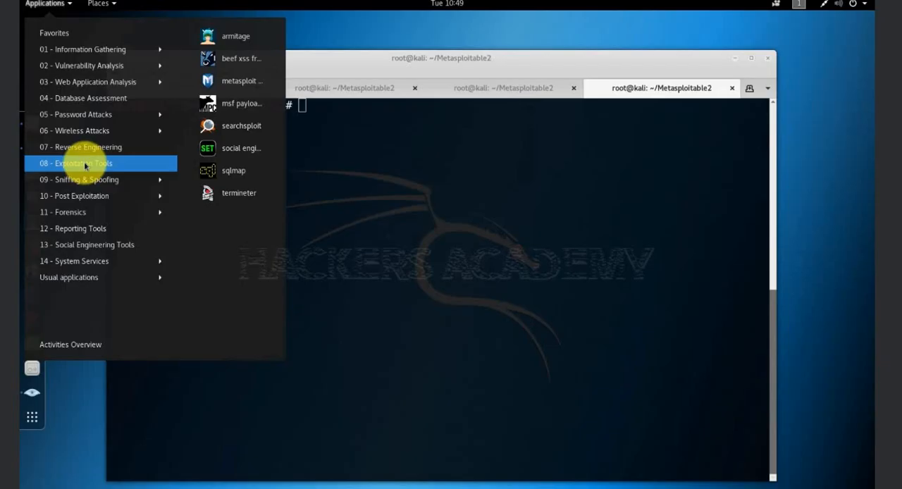
mouse_move(85, 180)
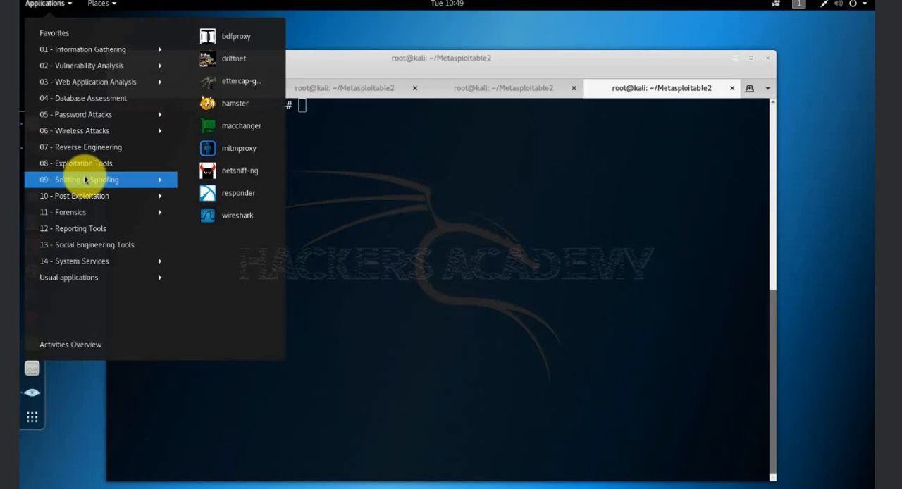
left_click(229, 218)
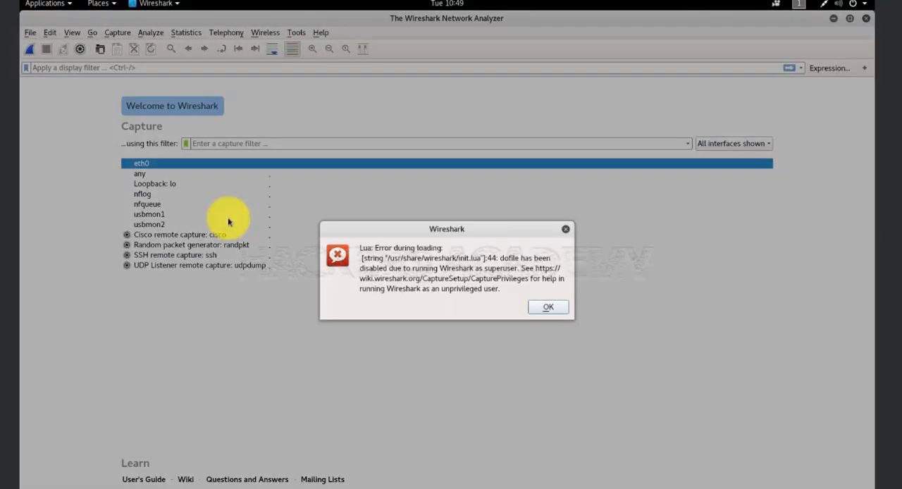
left_click(550, 308)
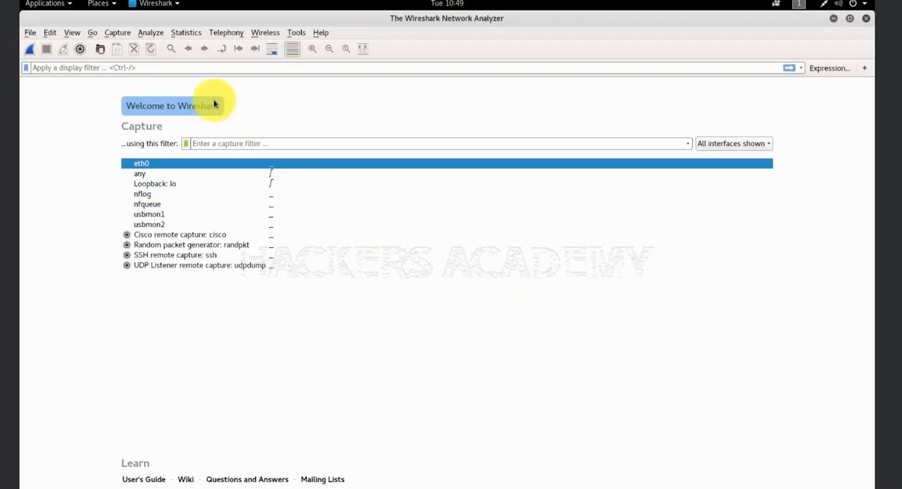
Open the capture options and start capturing on the eth0 interface with promiscuous mode enabled
left_click(116, 33)
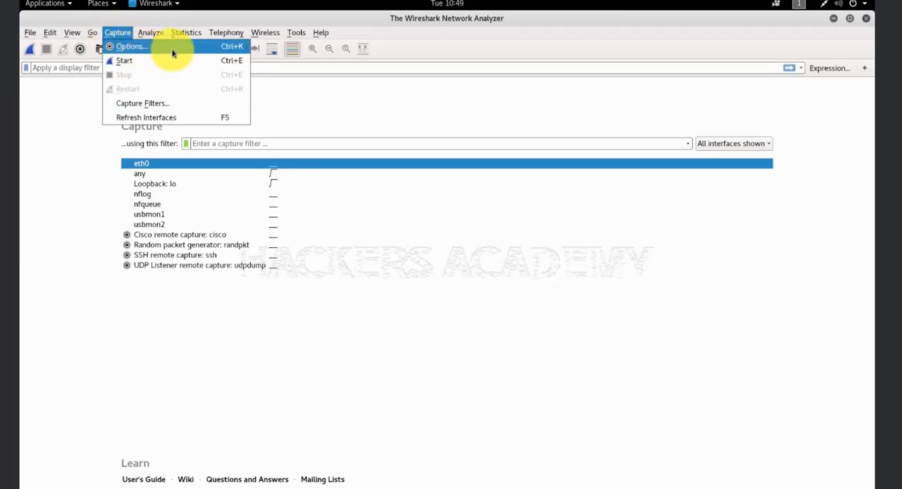
left_click(194, 47)
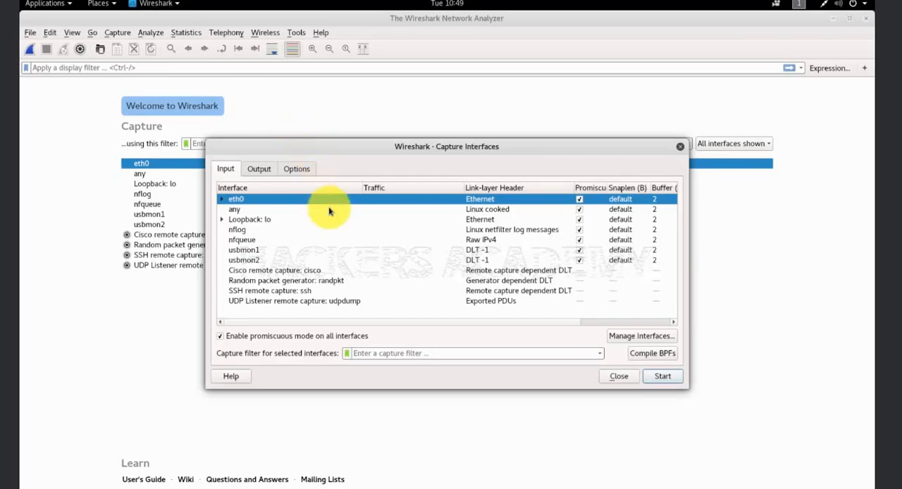
left_click(663, 377)
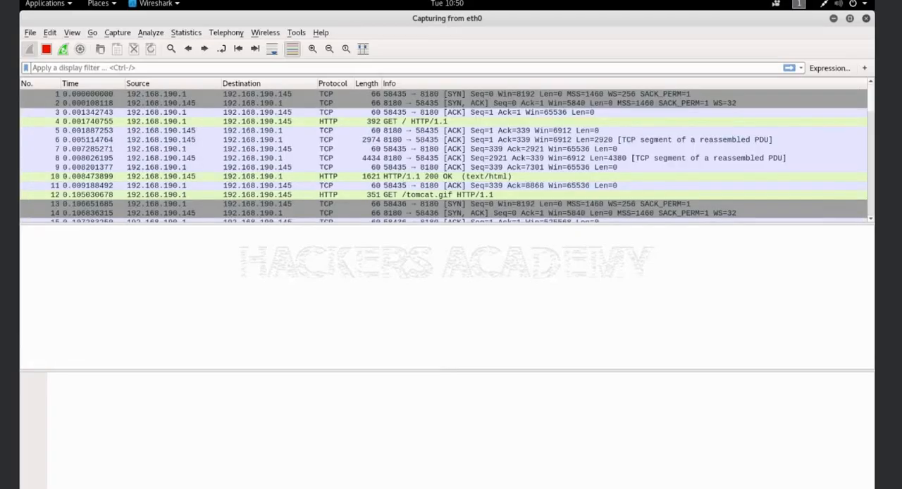
Inspect the details of packets 1 and 9 and look through the captured TCP and HTTP traffic
left_click(423, 93)
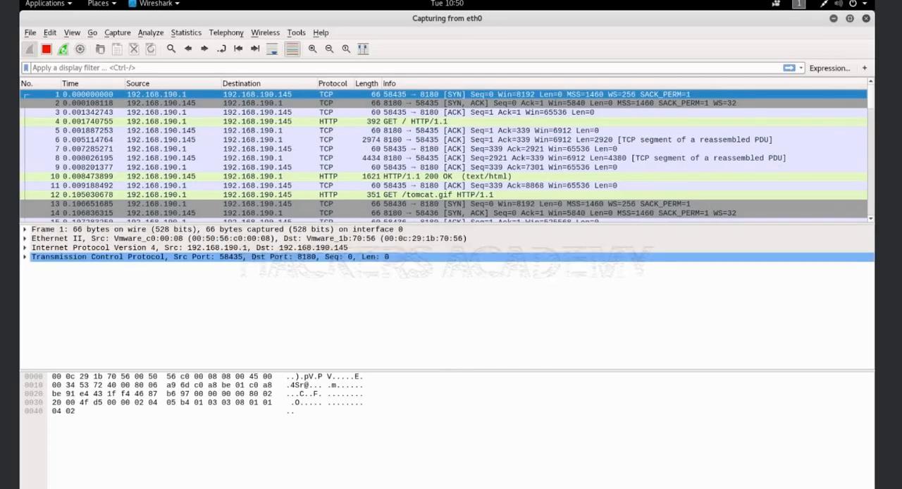
left_click(243, 167)
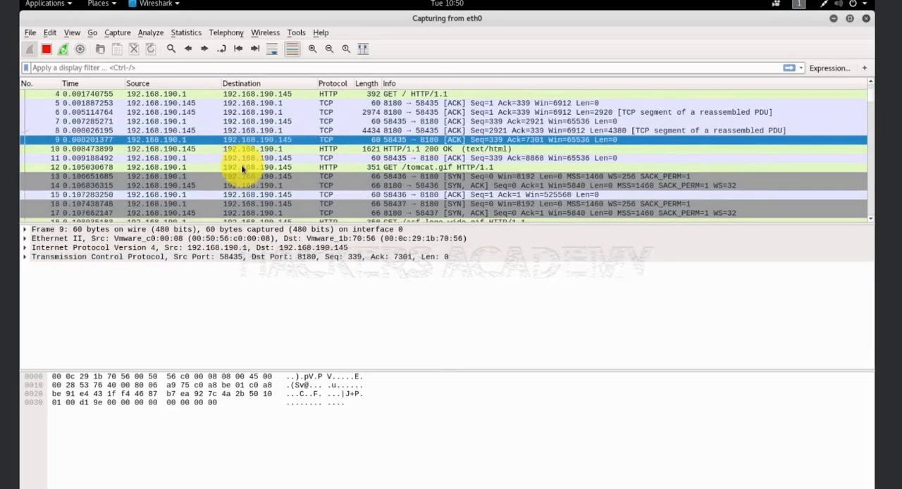
scroll(248, 169, "down", 15)
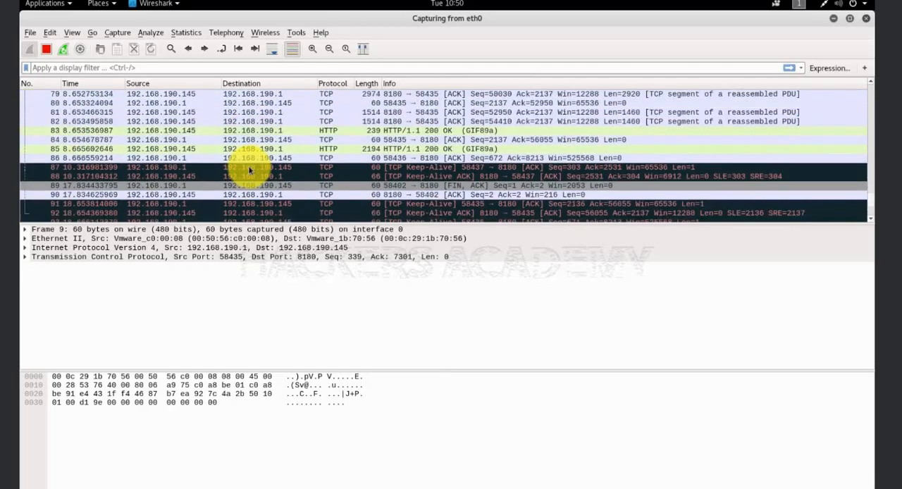
scroll(248, 170, "up", 5)
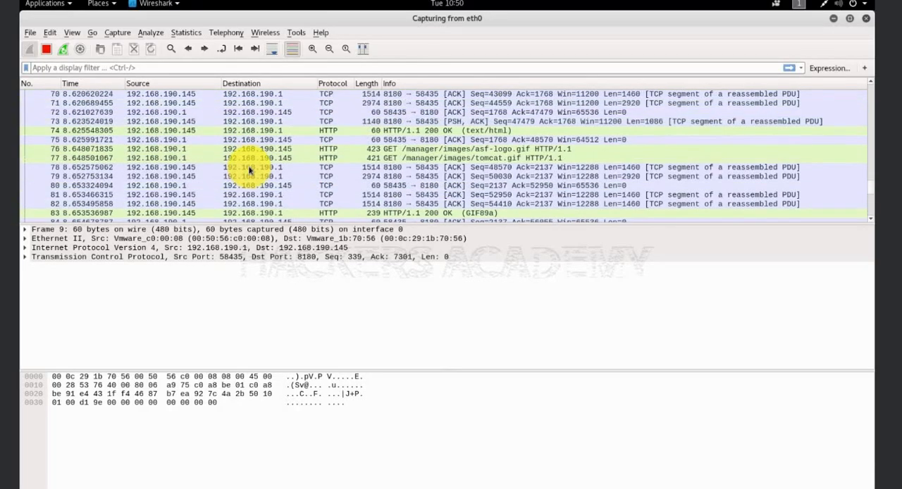
scroll(249, 169, "up", 7)
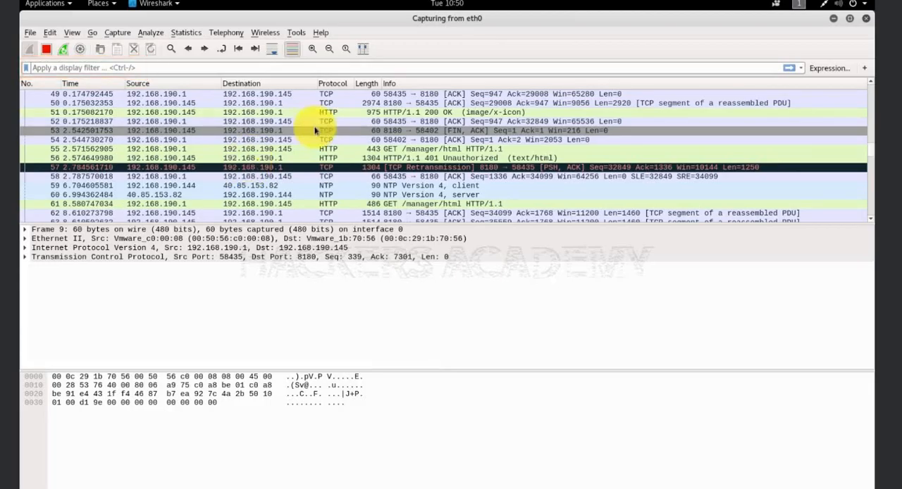
Build a display filter expression with the HTTP Hypertext Transfer Protocol field, the contains relation and the value manager
left_click(824, 68)
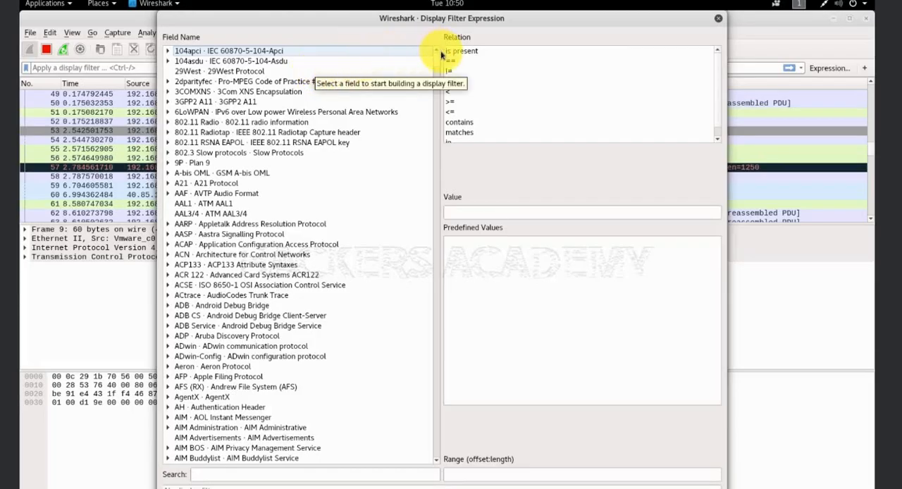
left_click_drag(436, 53, 445, 246)
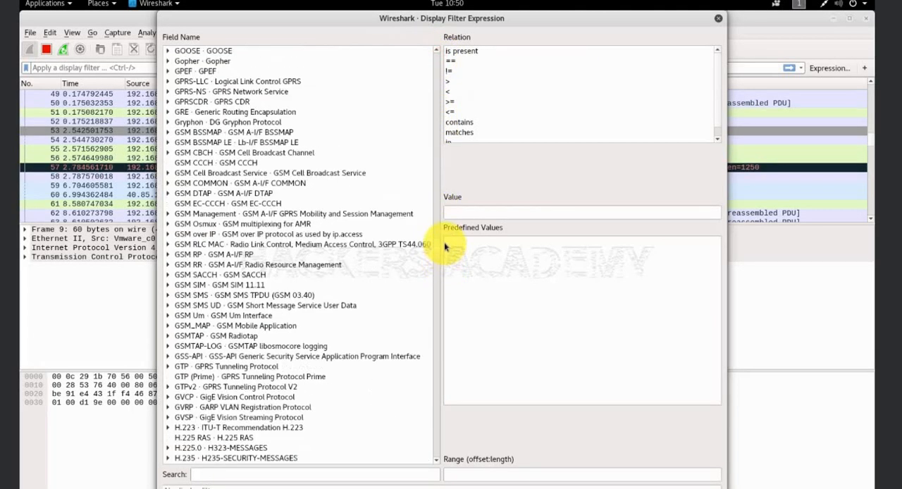
scroll(439, 250, "down", 20)
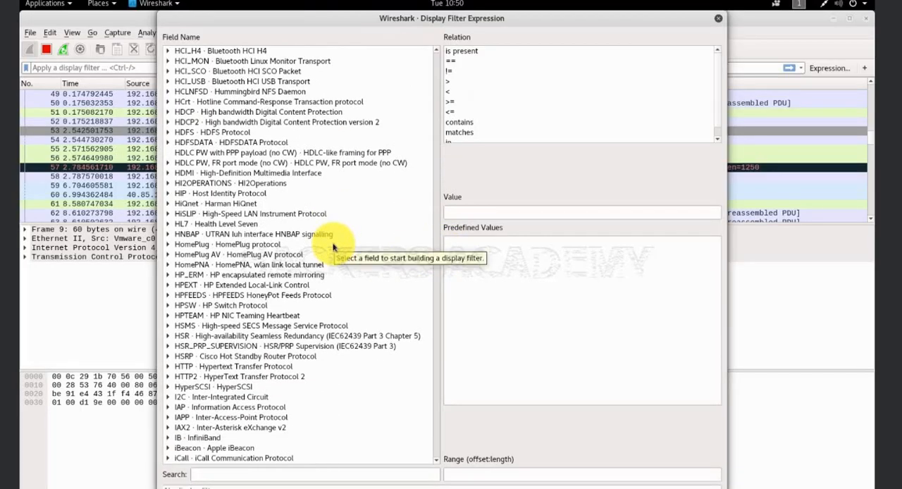
left_click(246, 367)
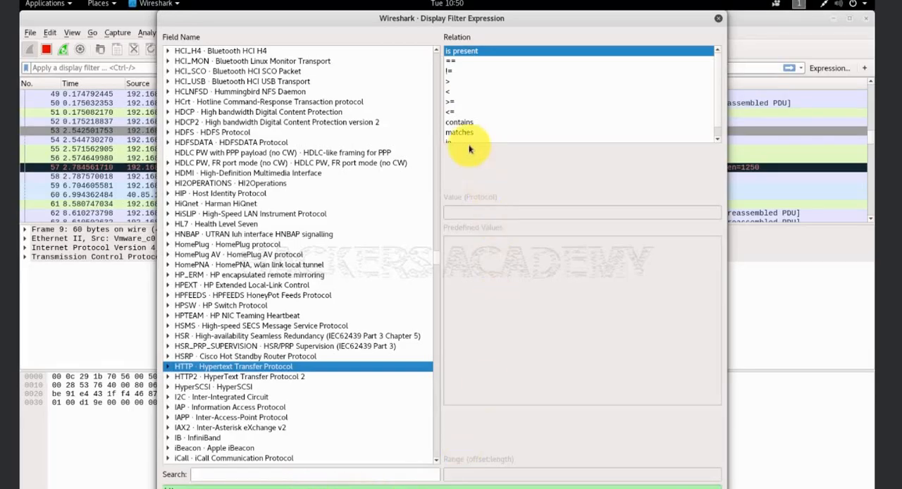
left_click(465, 123)
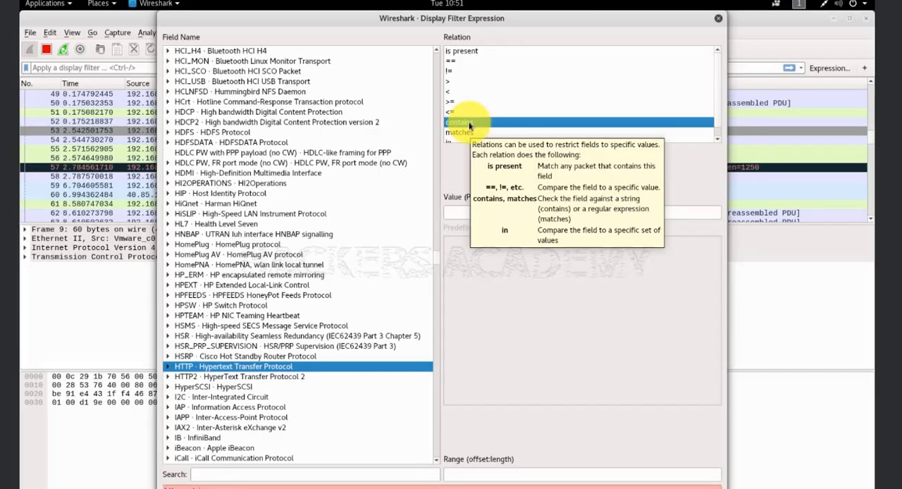
left_click(463, 215)
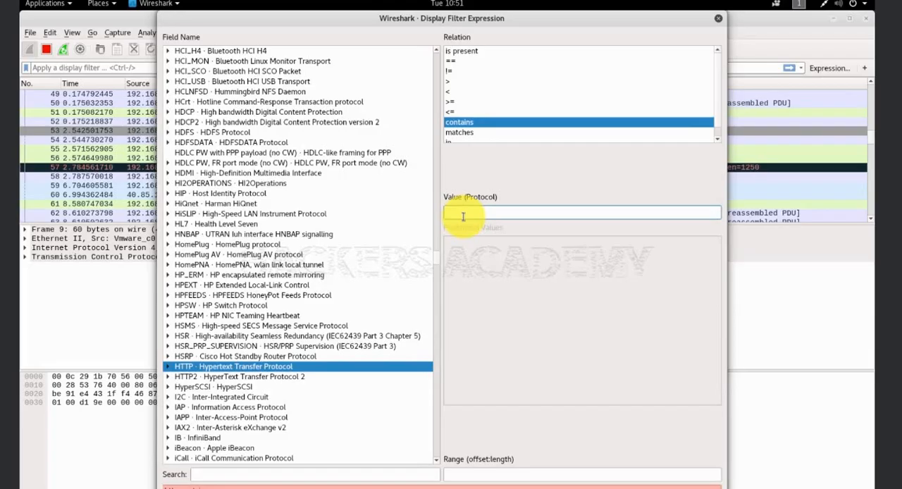
type("manager")
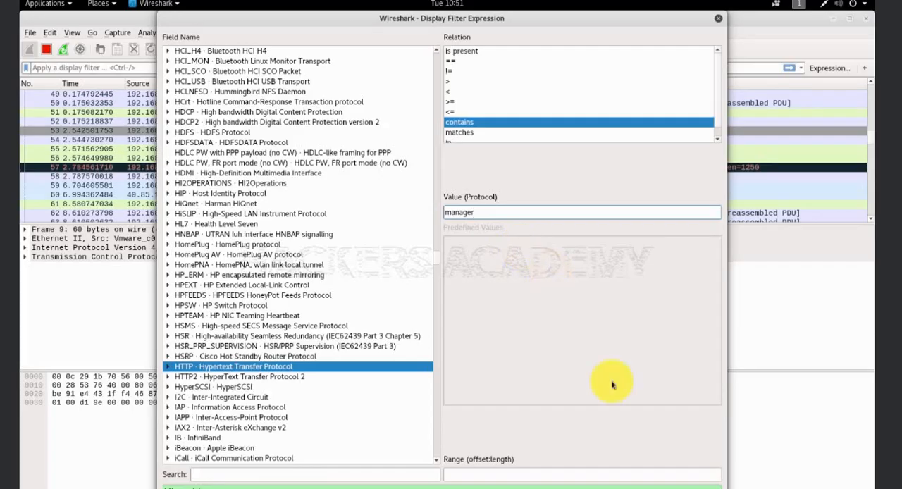
left_click(698, 488)
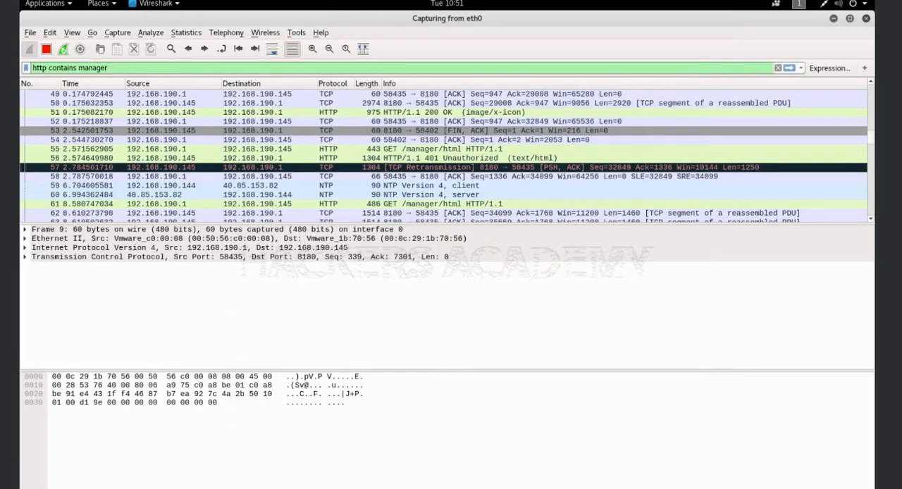
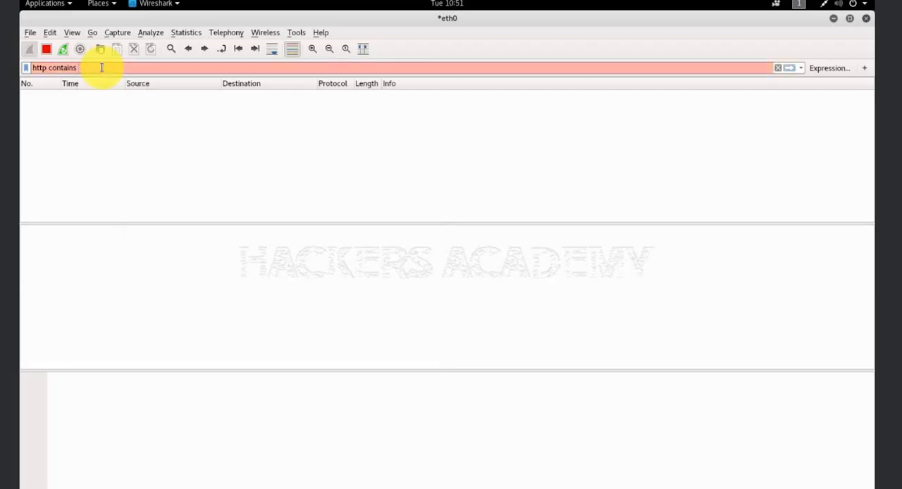
Filter the capture with "http contains admin" and examine the contents of packets 74 and 10
type("admin")
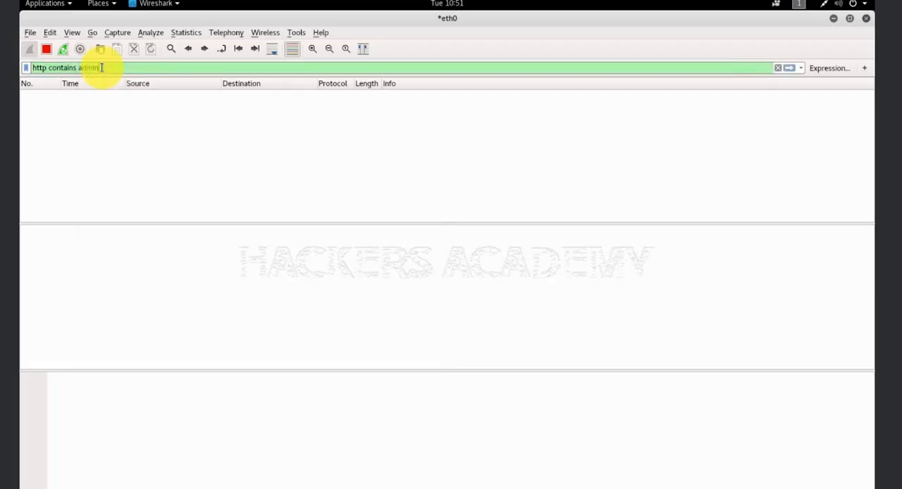
key("Return")
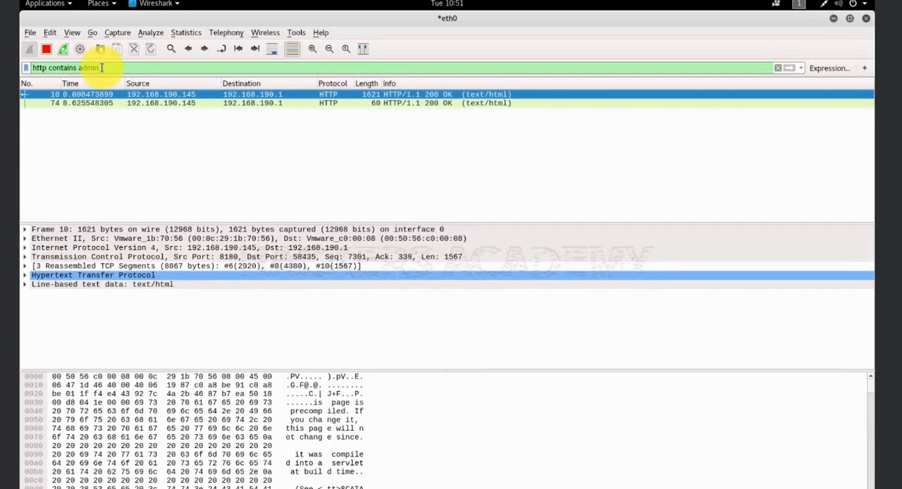
left_click(146, 105)
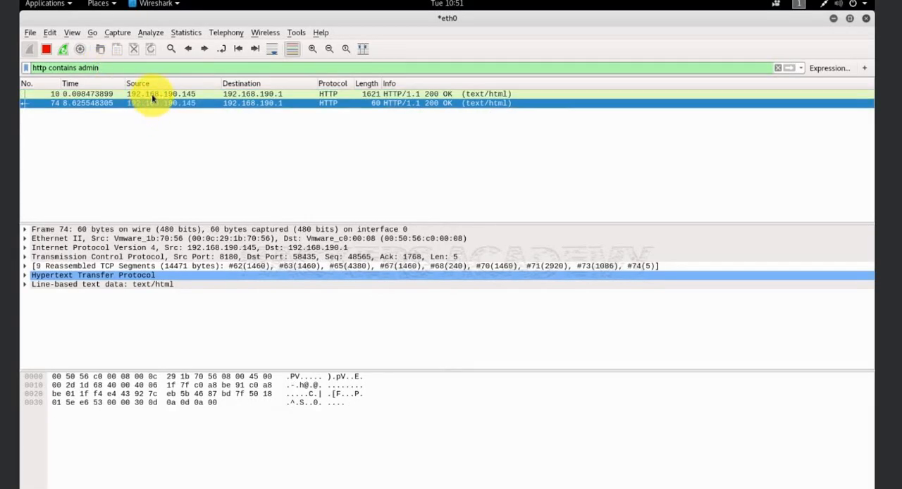
left_click(150, 94)
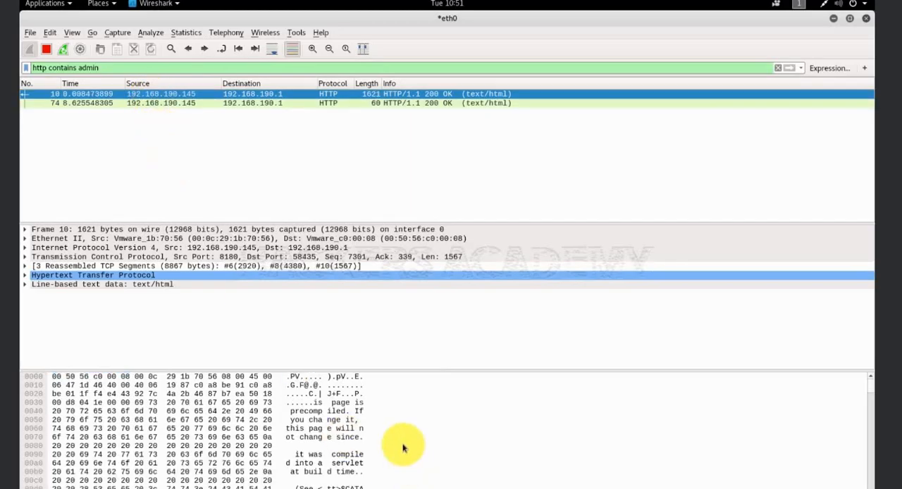
scroll(402, 447, "down", 1)
scroll(402, 447, "up", 1)
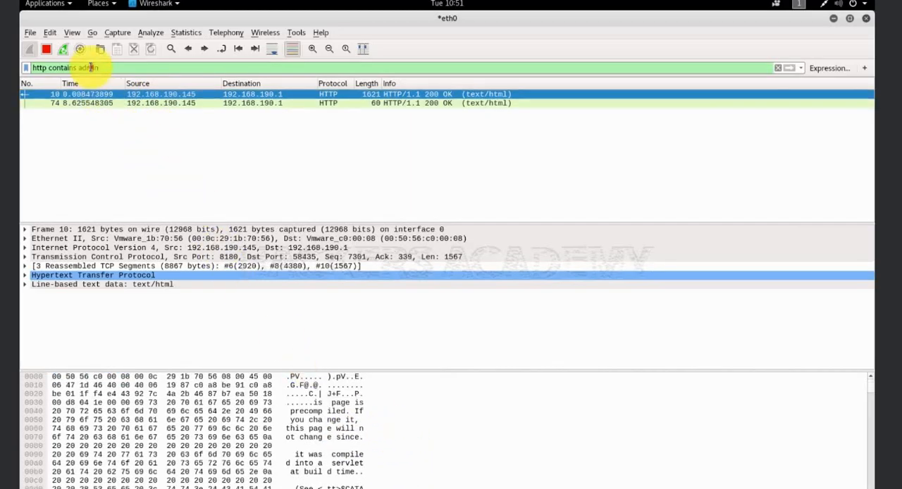
Change the display filter to "http contains tomcat" and examine the raw bytes of packet 77, the /manager/images/tomcat.gif request
left_click_drag(79, 68, 117, 67)
type("tomcat")
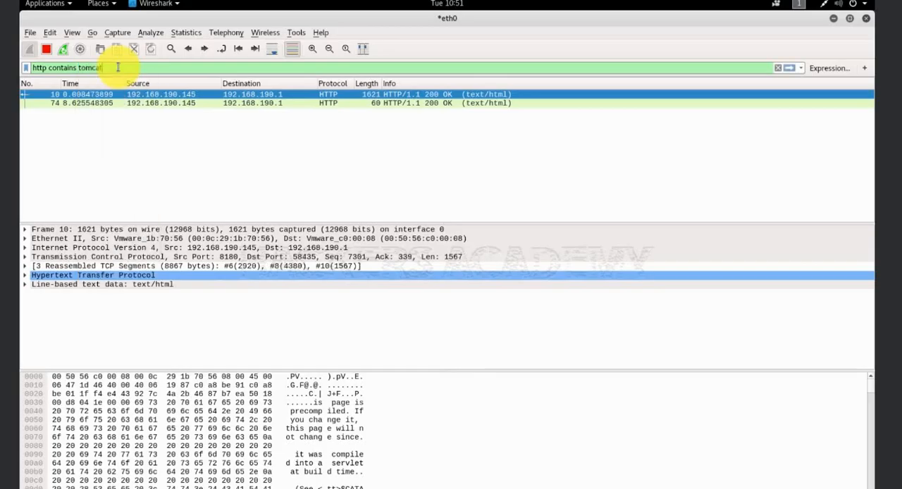
key("Return")
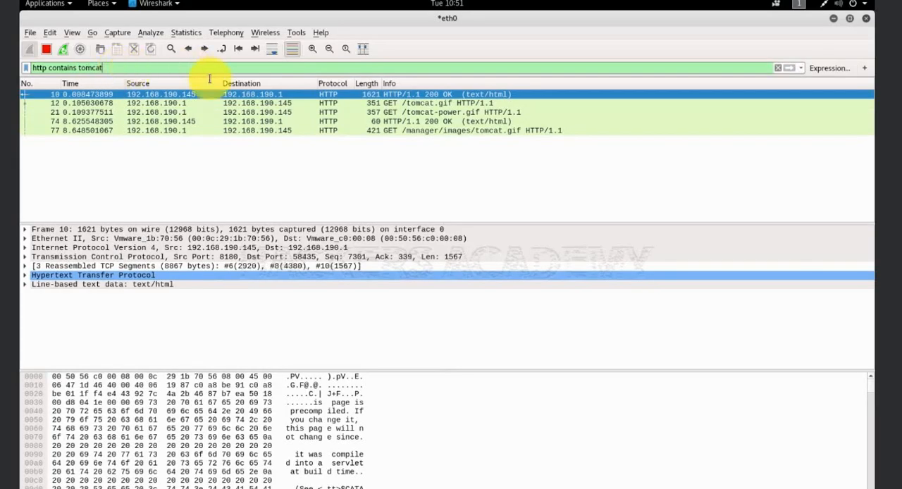
left_click(334, 130)
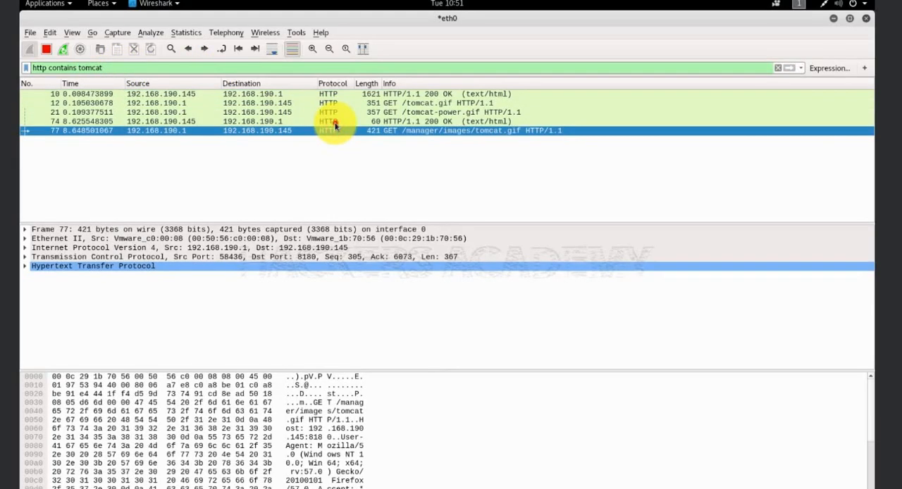
left_click(334, 123)
left_click(335, 131)
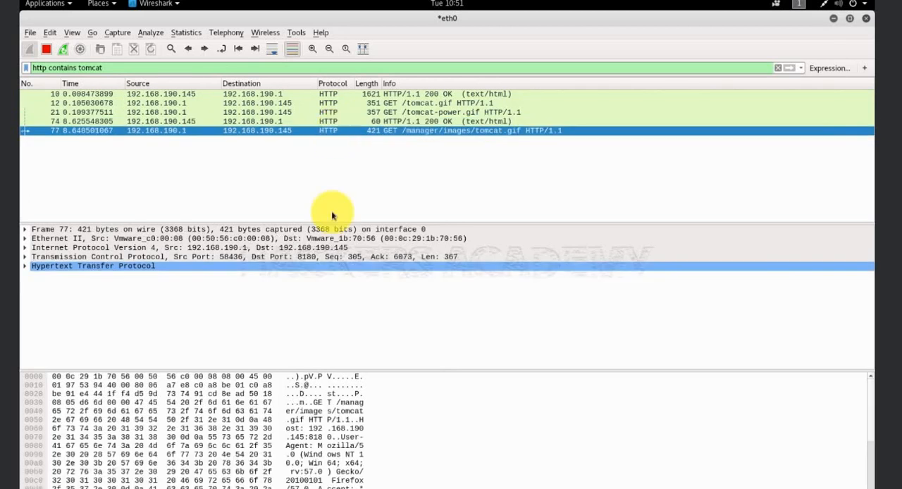
scroll(370, 416, "down", 4)
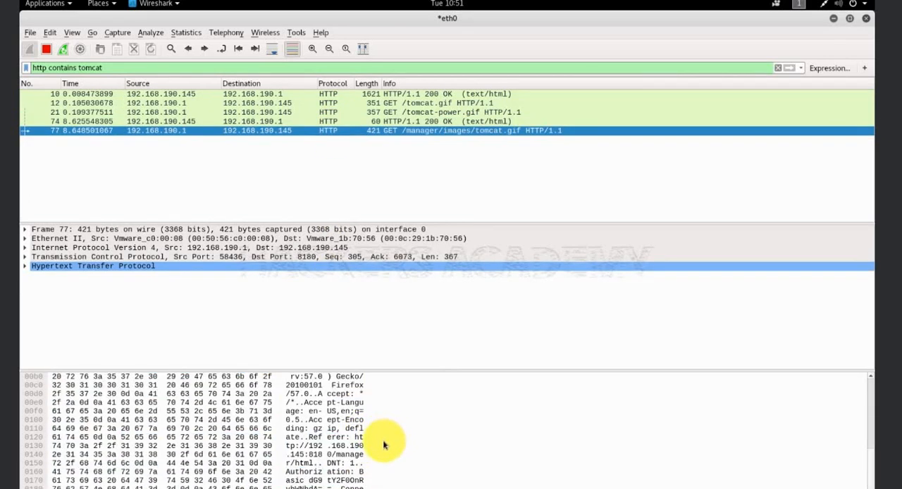
scroll(384, 444, "up", 4)
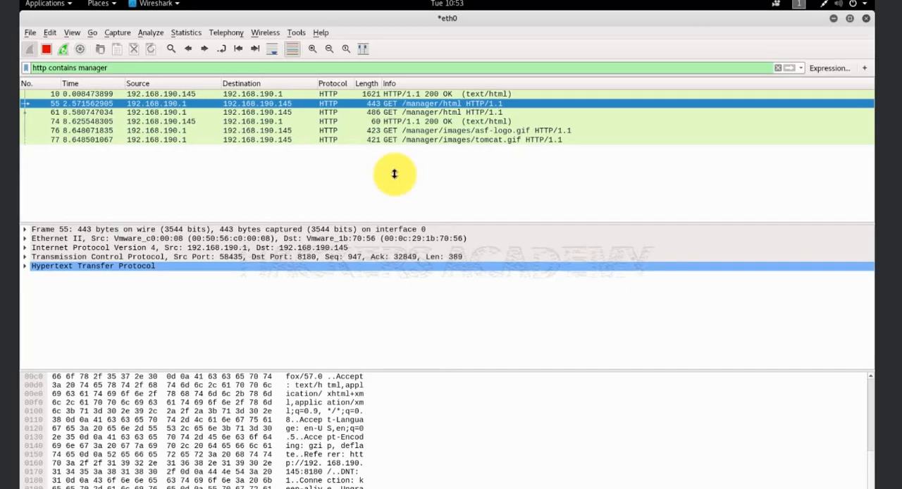
Select packet 61, the second GET /manager/html request, and examine its raw bytes for the Authorization header
left_click(417, 113)
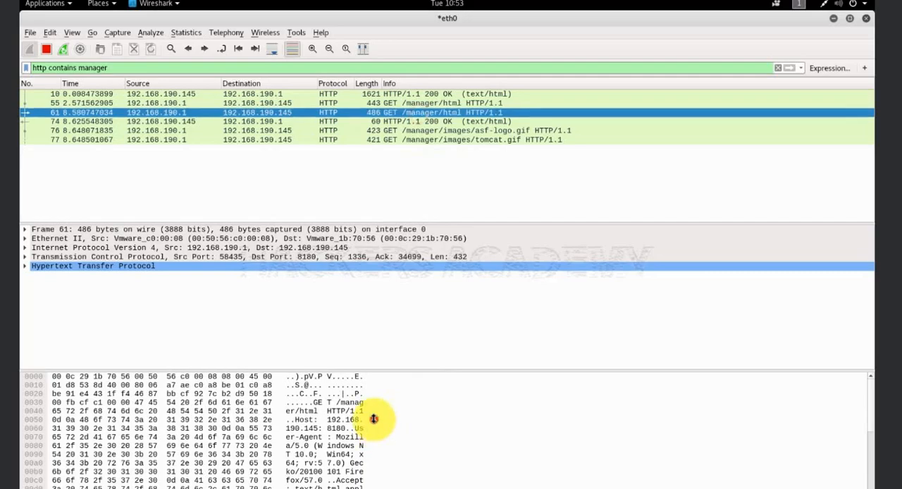
scroll(374, 419, "down", 5)
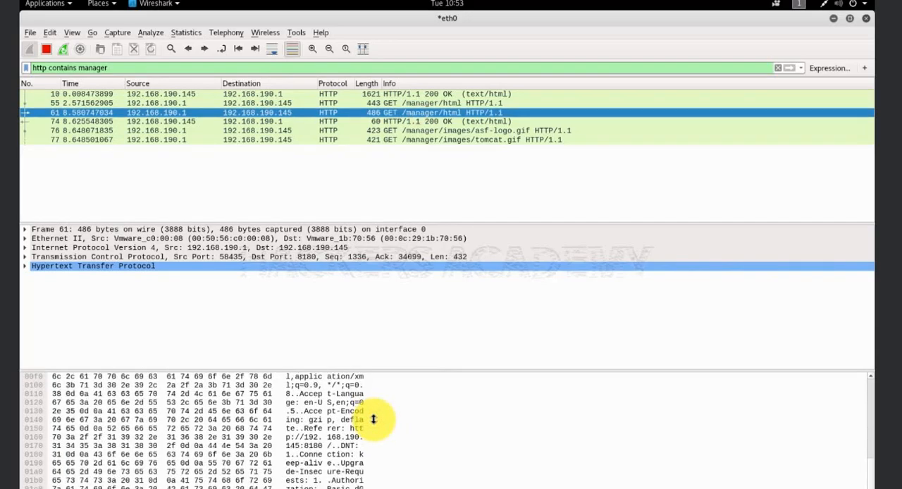
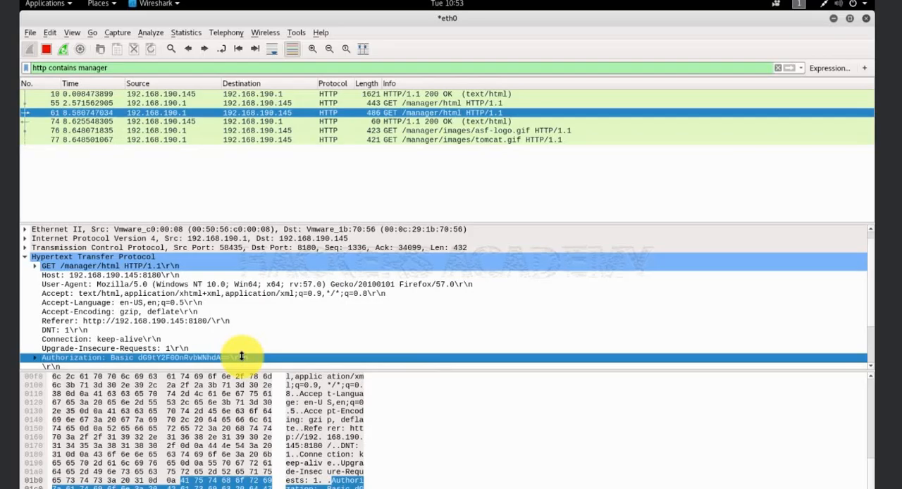
Open the copy options for the Authorization header line in packet 61's Hypertext Transfer Protocol details
right_click(244, 357)
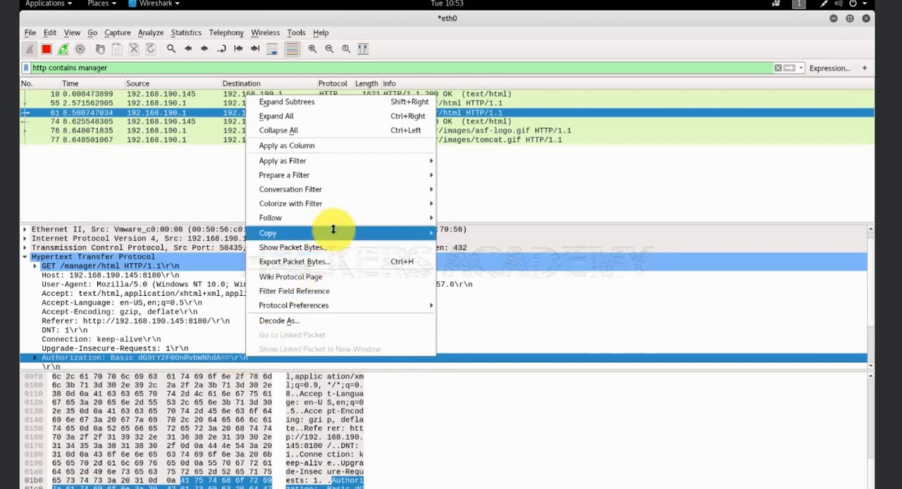
mouse_move(342, 233)
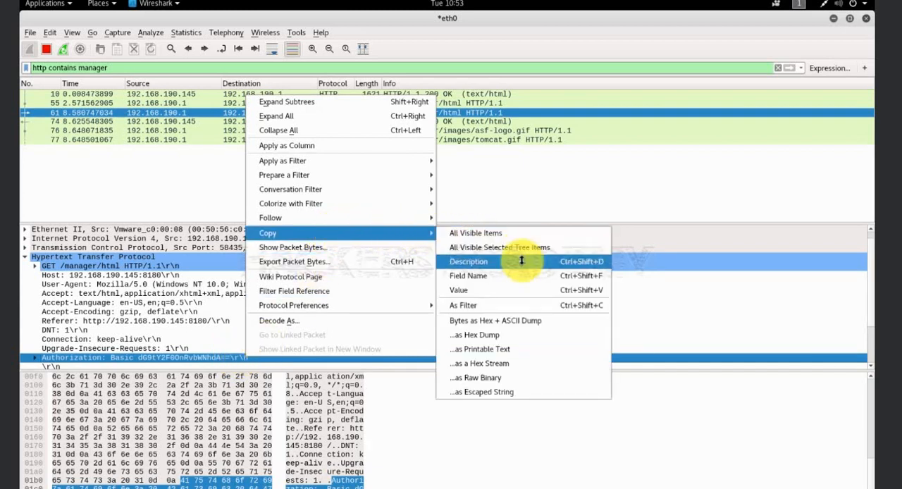
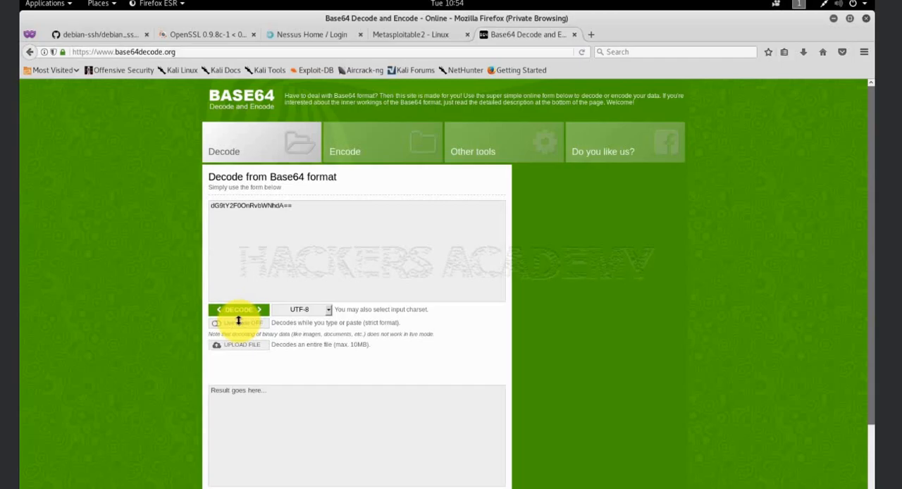
Decode the pasted Base64 authorization string as UTF-8 text
left_click(242, 311)
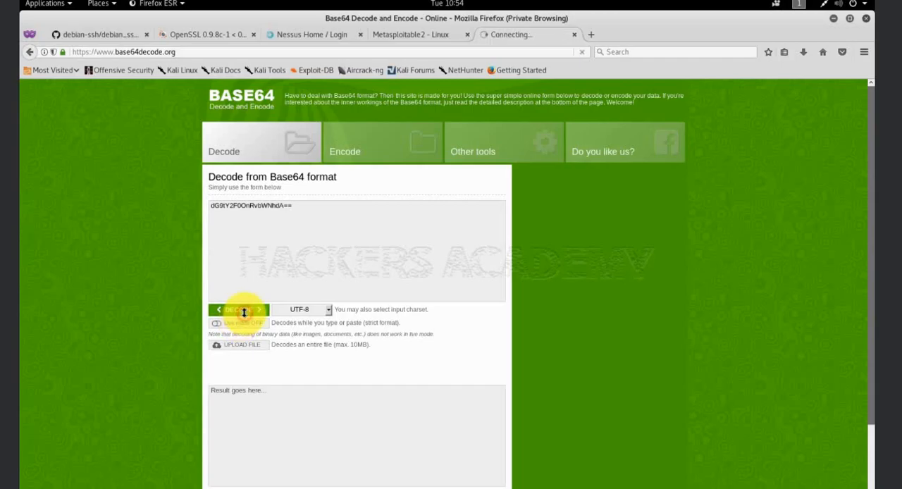